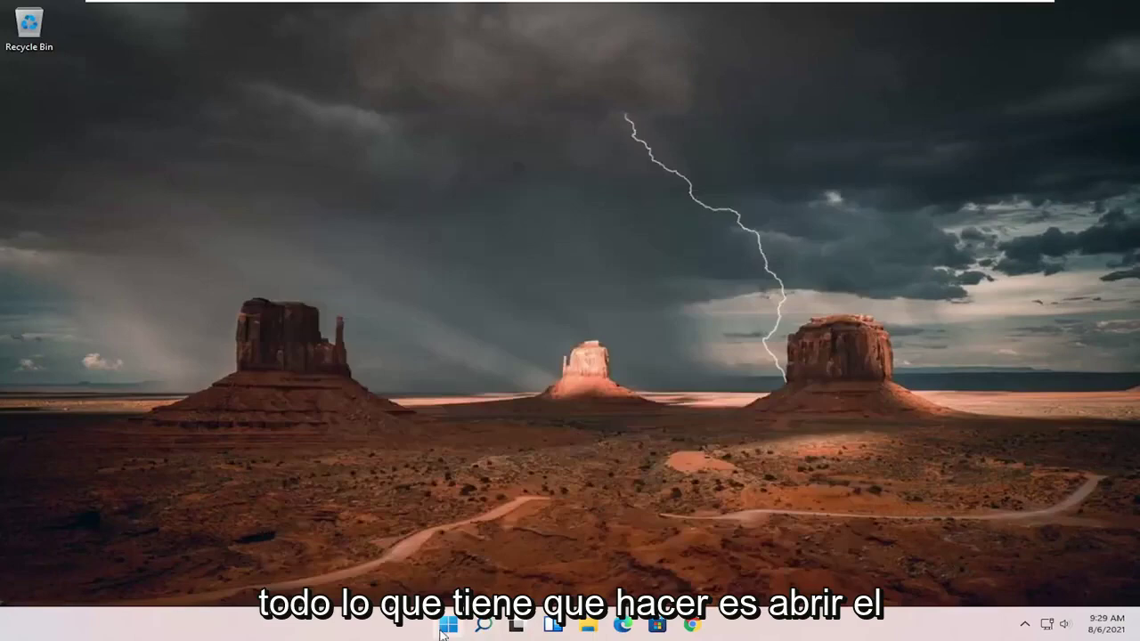
Launch the Settings app from taskbar search and expand its category menu.
left_click(485, 623)
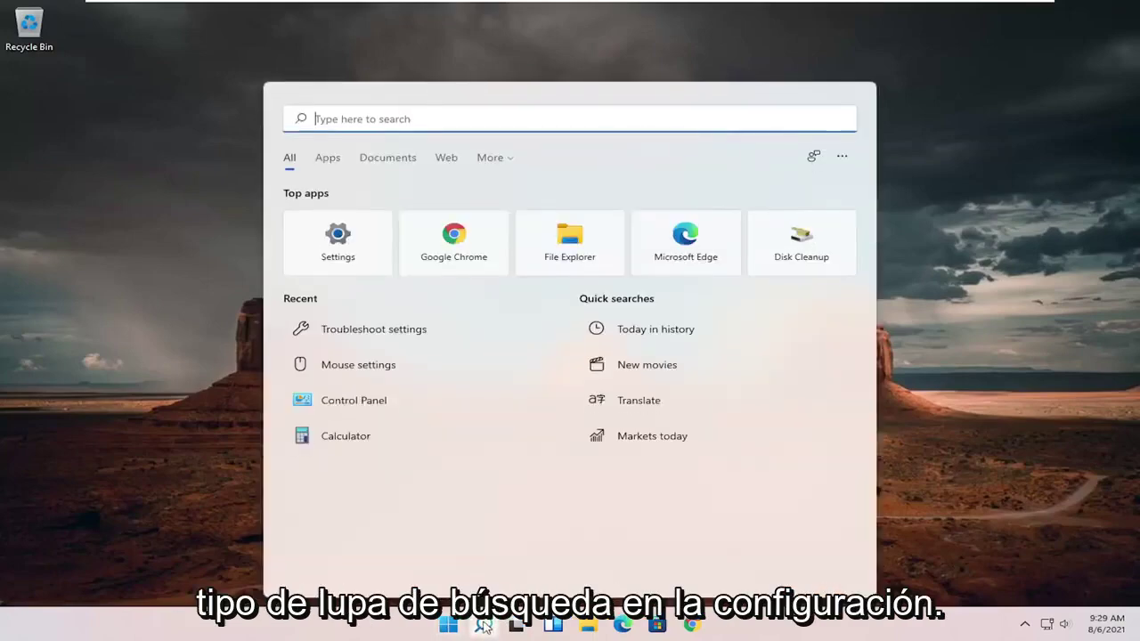
type("settings")
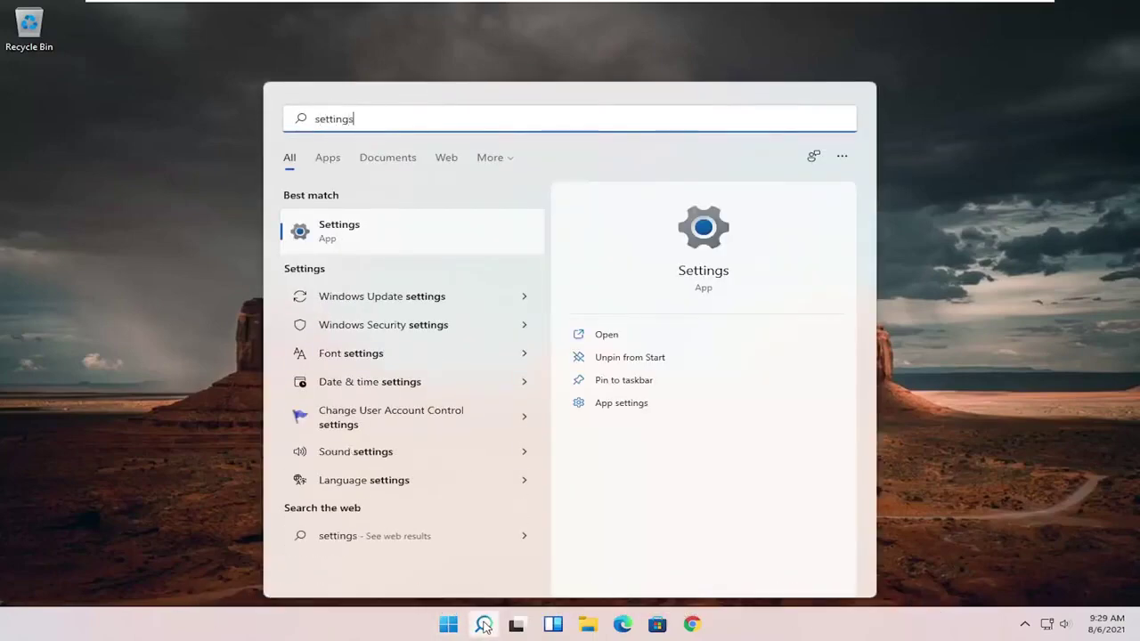
left_click(363, 230)
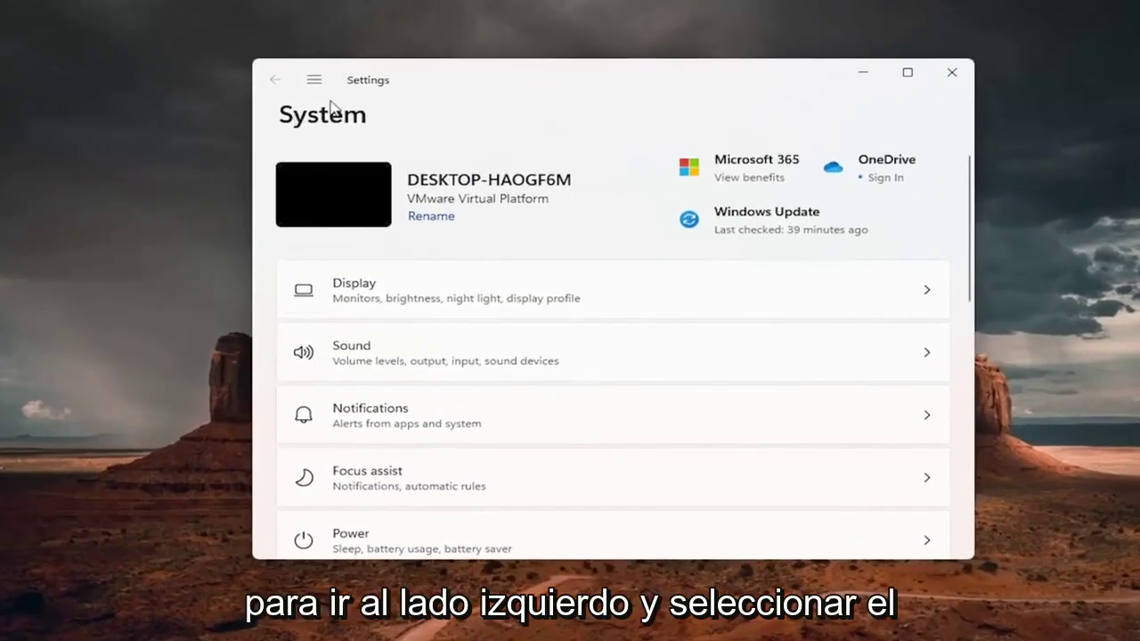
left_click(313, 80)
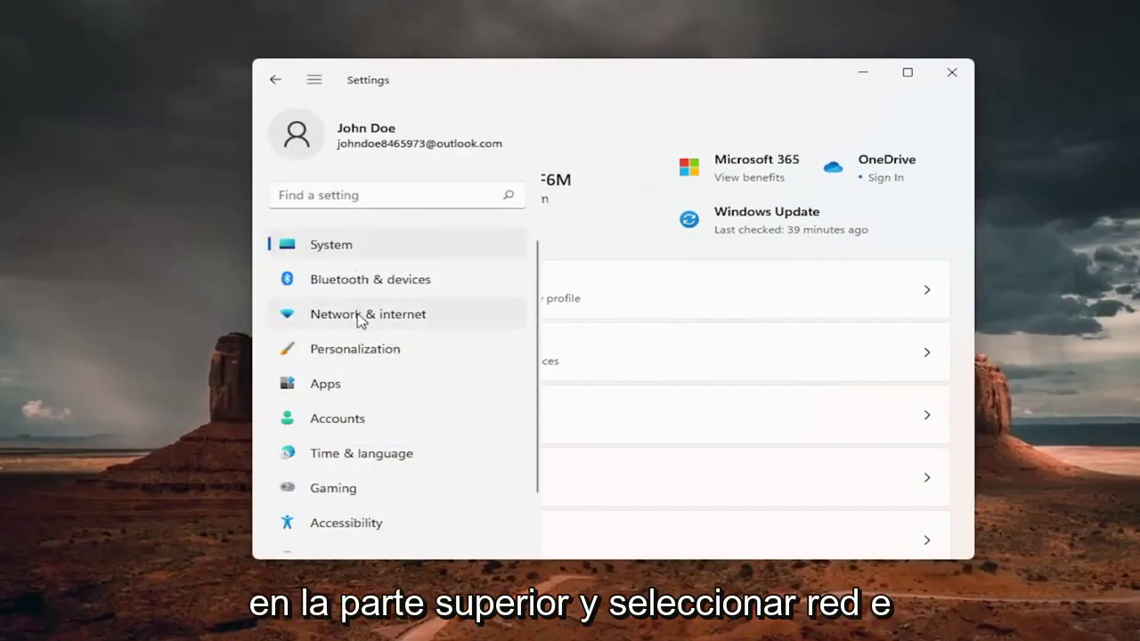
Go to Network & internet and open Advanced network settings listing Ethernet0 and Bluetooth.
left_click(412, 318)
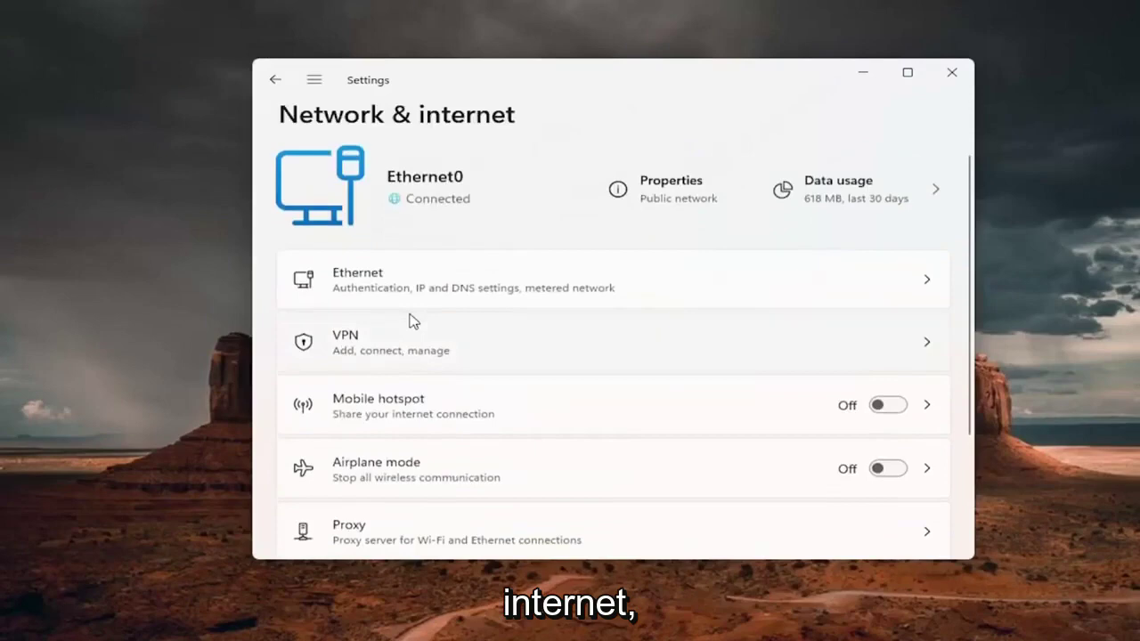
scroll(411, 315, "down", 1)
scroll(411, 316, "down", 1)
scroll(410, 315, "down", 2)
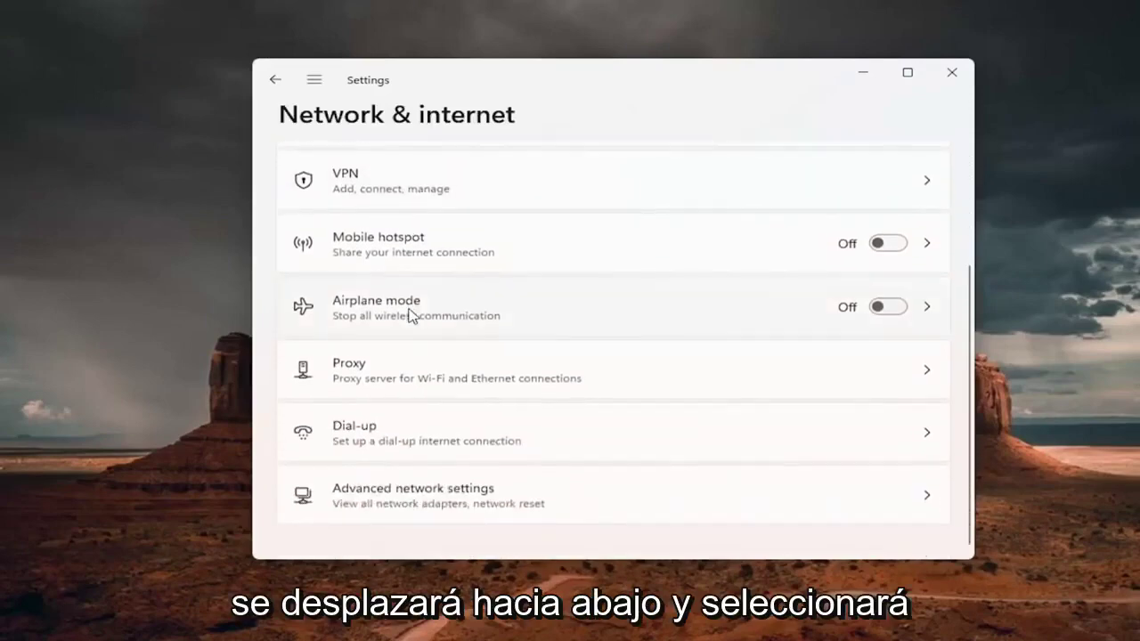
left_click(492, 497)
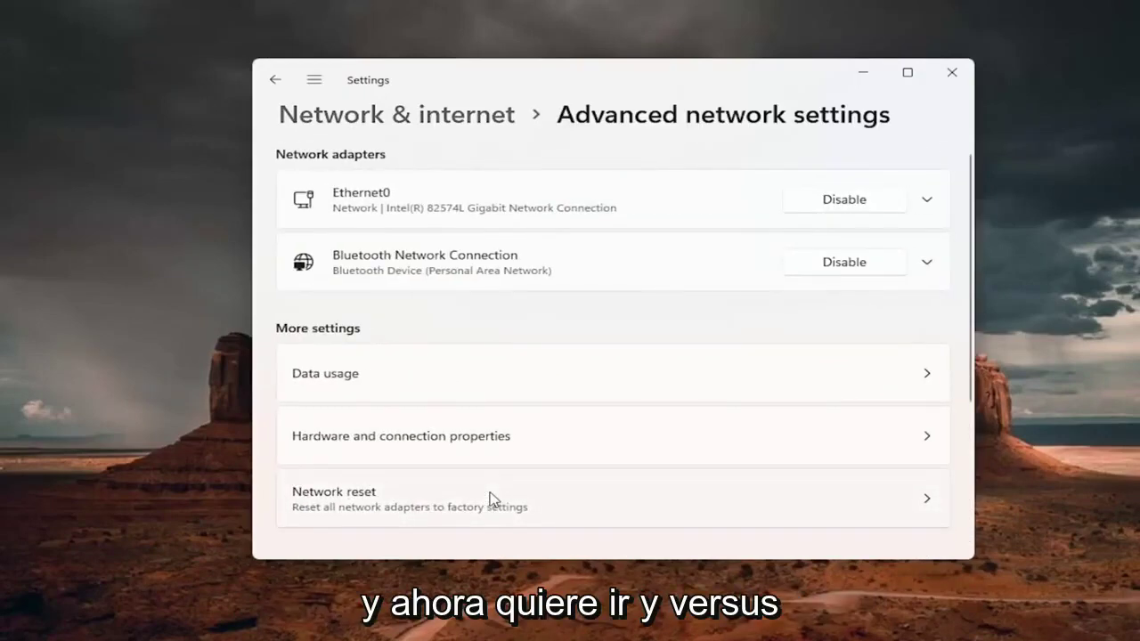
scroll(382, 494, "down", 1)
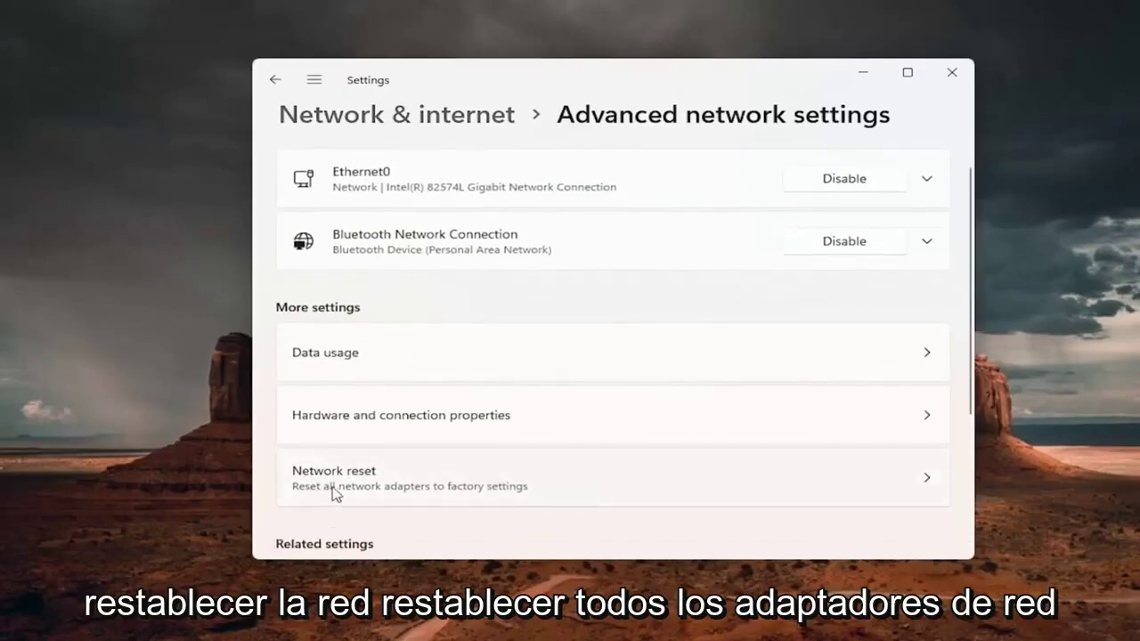
Run Network reset, confirm it, dismiss the sign-out notice, and restart via the Start menu.
left_click(500, 484)
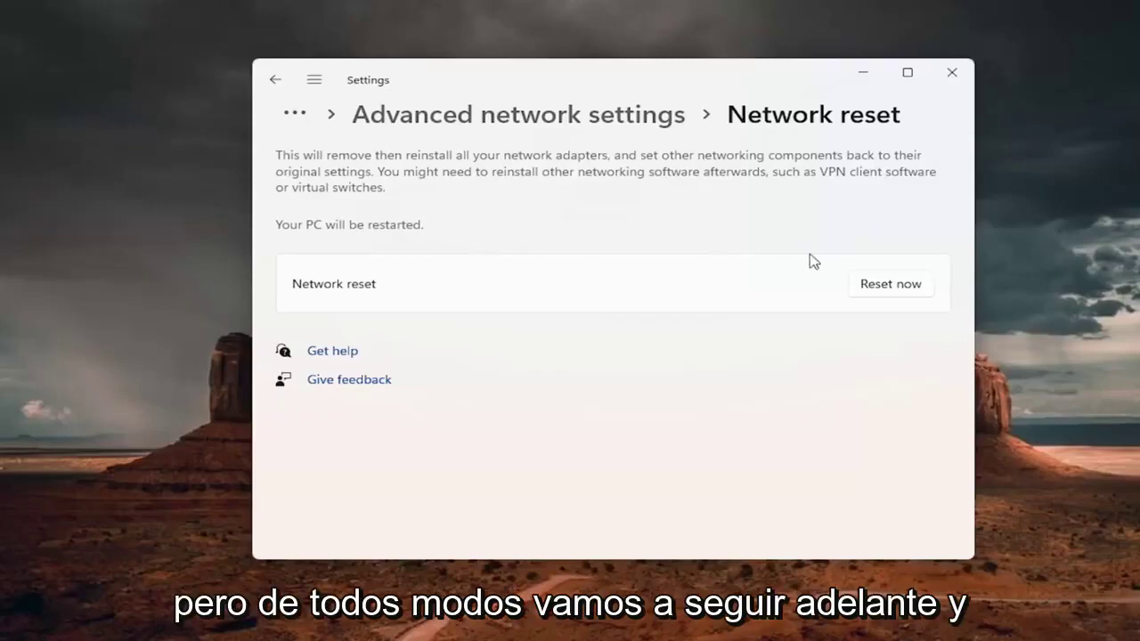
left_click(897, 287)
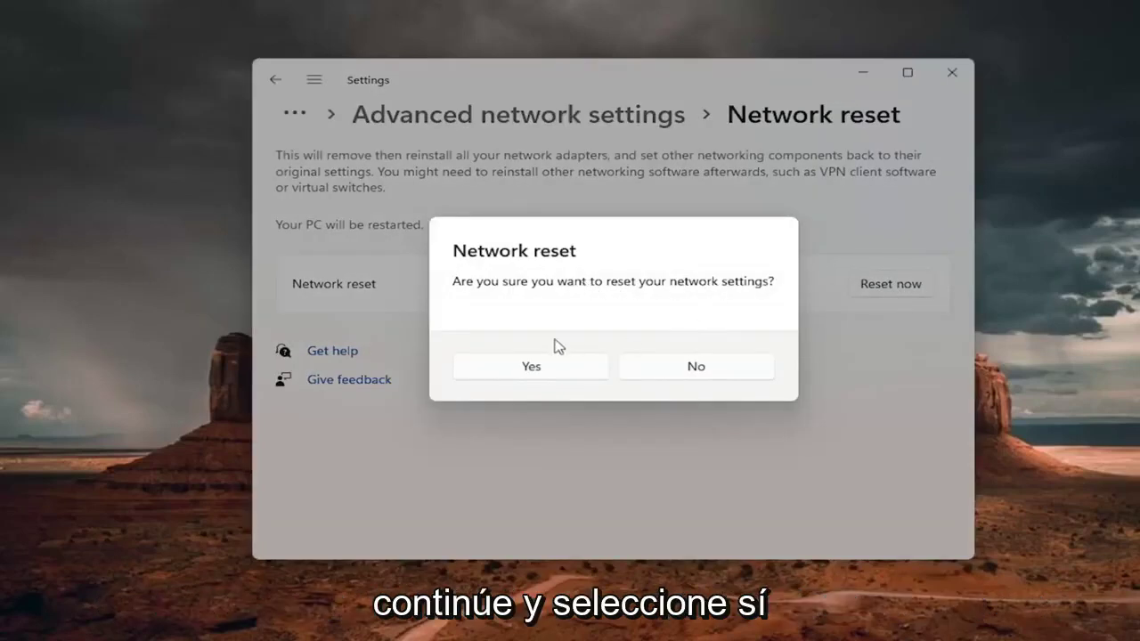
left_click(529, 374)
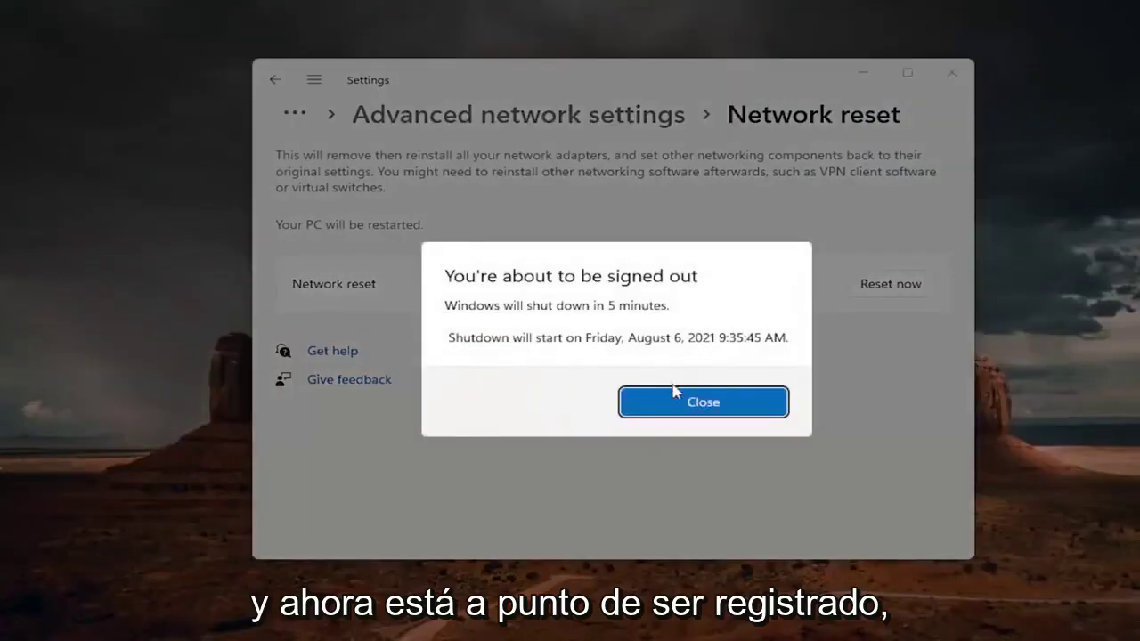
left_click(674, 402)
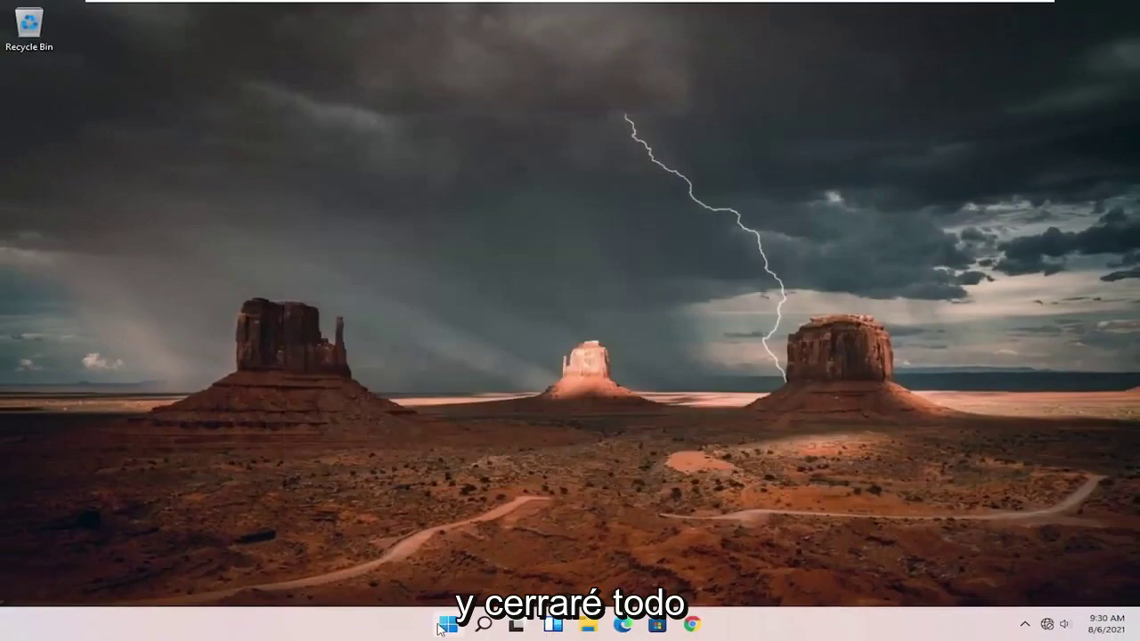
right_click(447, 625)
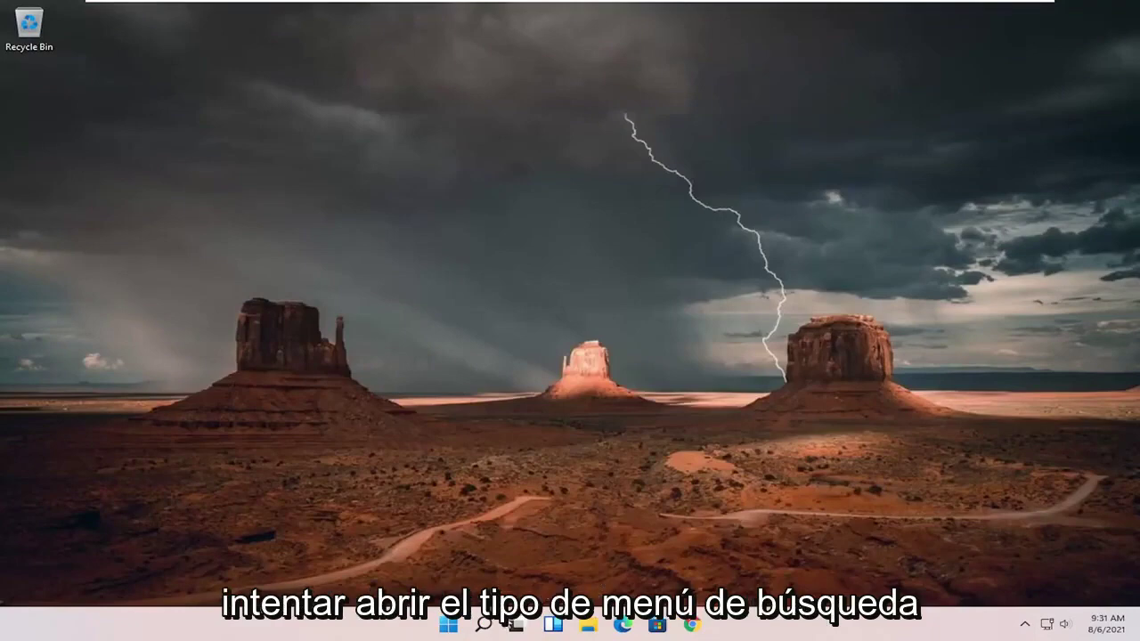
Open Control Panel, view items as Large icons, and enter Network and Sharing Center.
left_click(483, 624)
type("co")
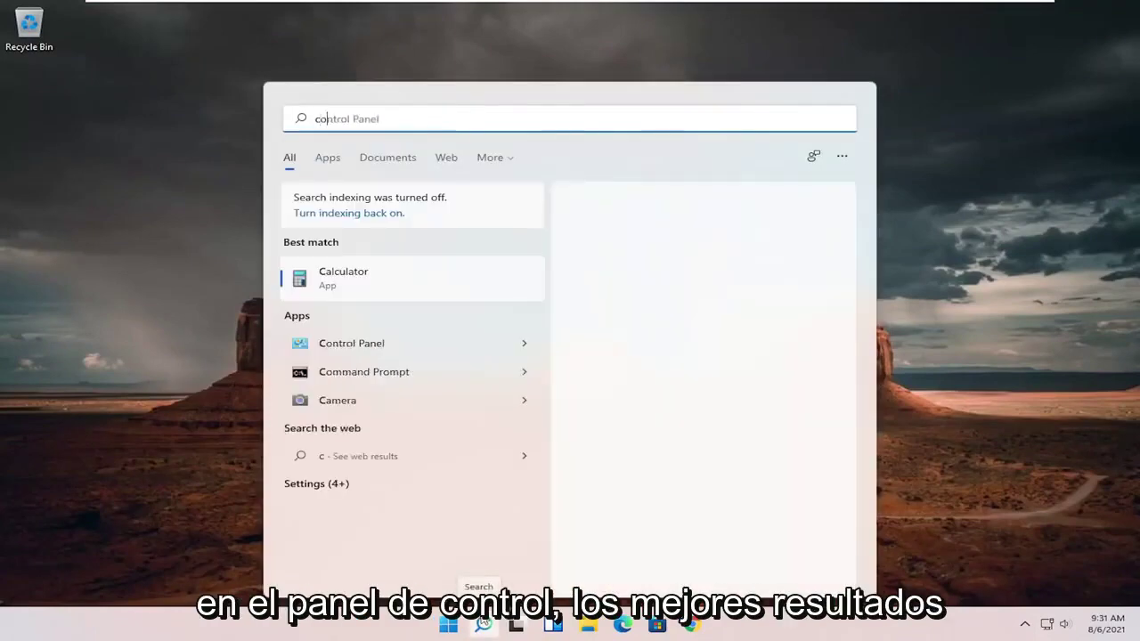
type("ntrol panell")
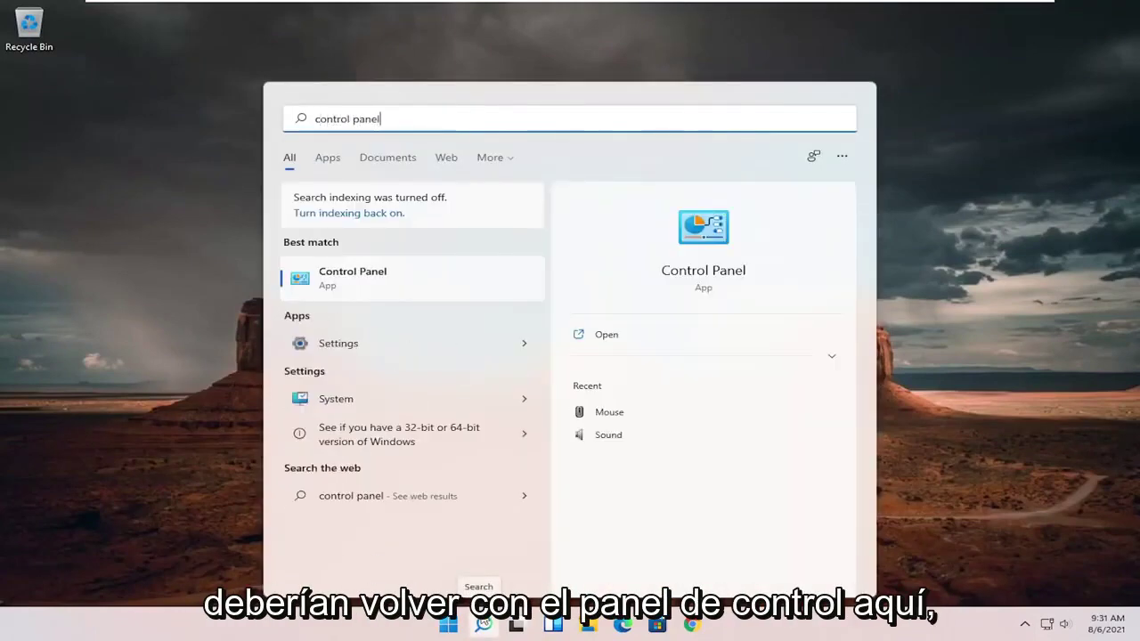
left_click(424, 282)
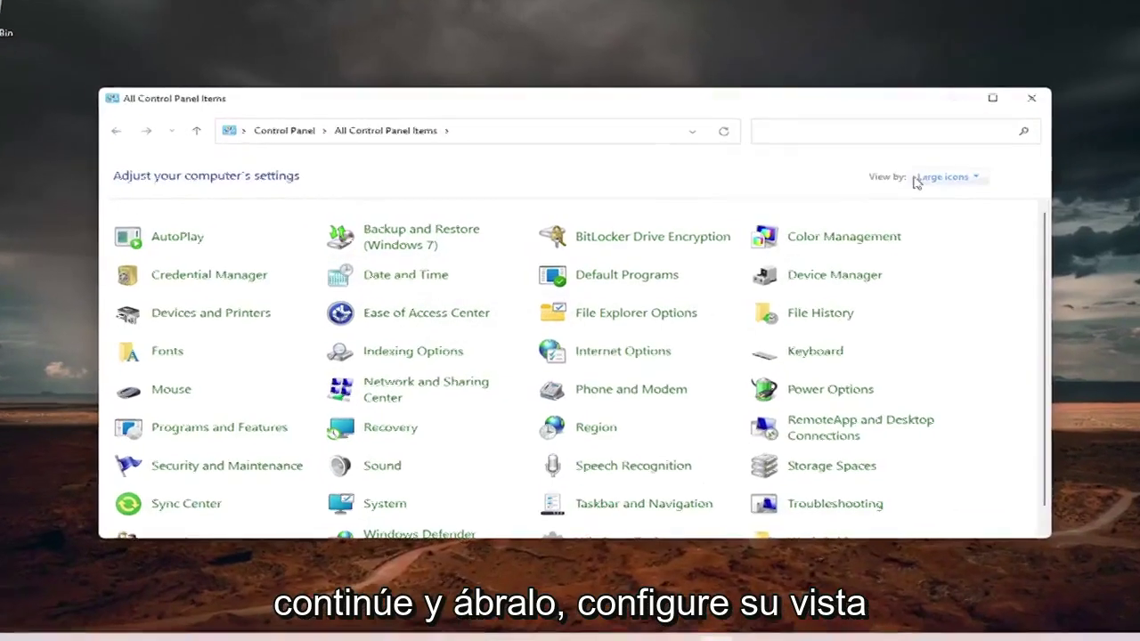
left_click(963, 171)
left_click(976, 218)
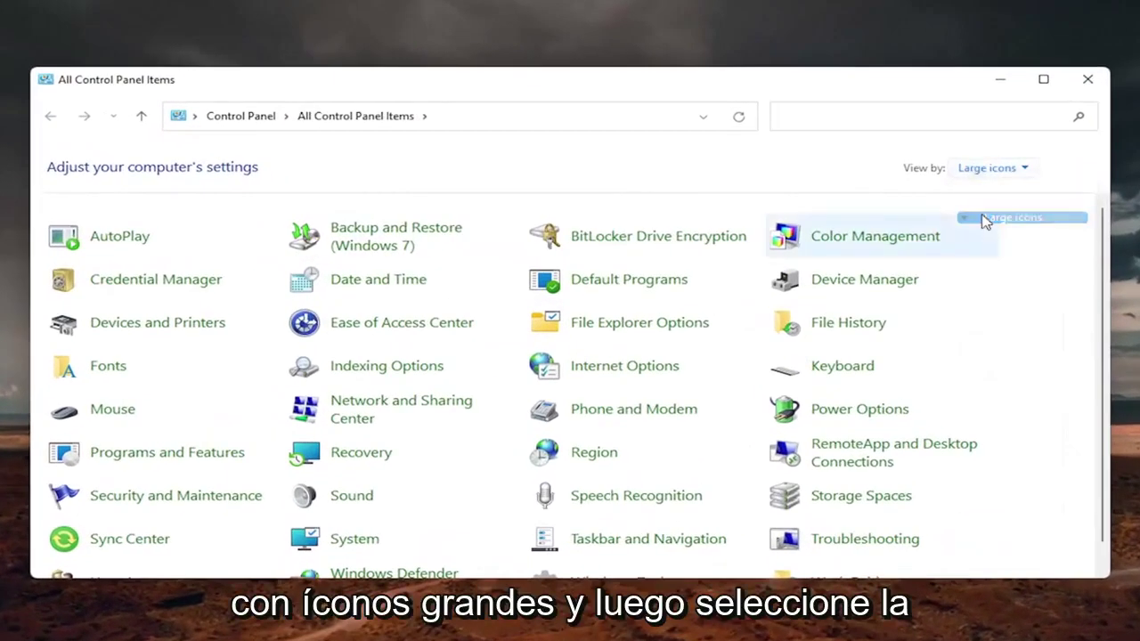
left_click(393, 408)
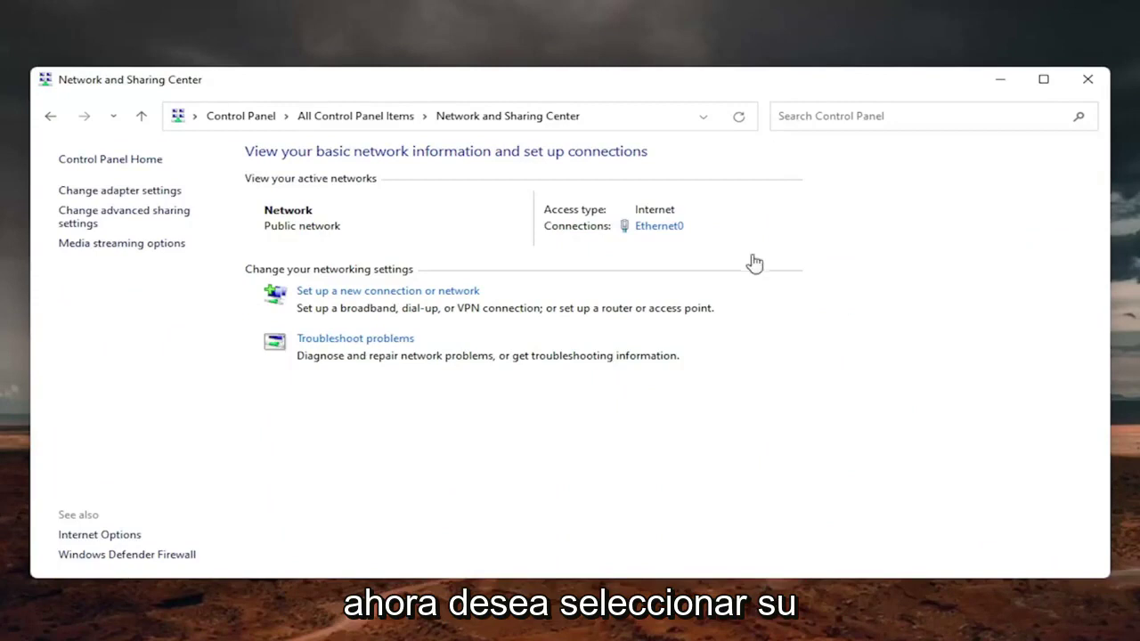
Open Ethernet0 status, then its Properties, and select Internet Protocol Version 4 (TCP/IPv4).
left_click(663, 228)
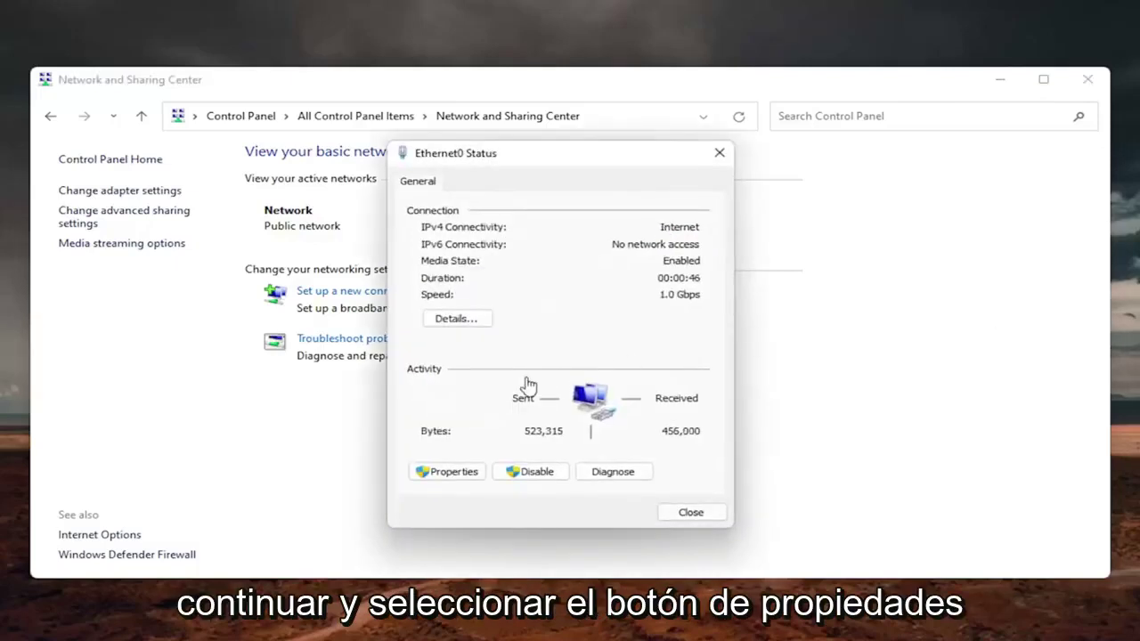
left_click(451, 474)
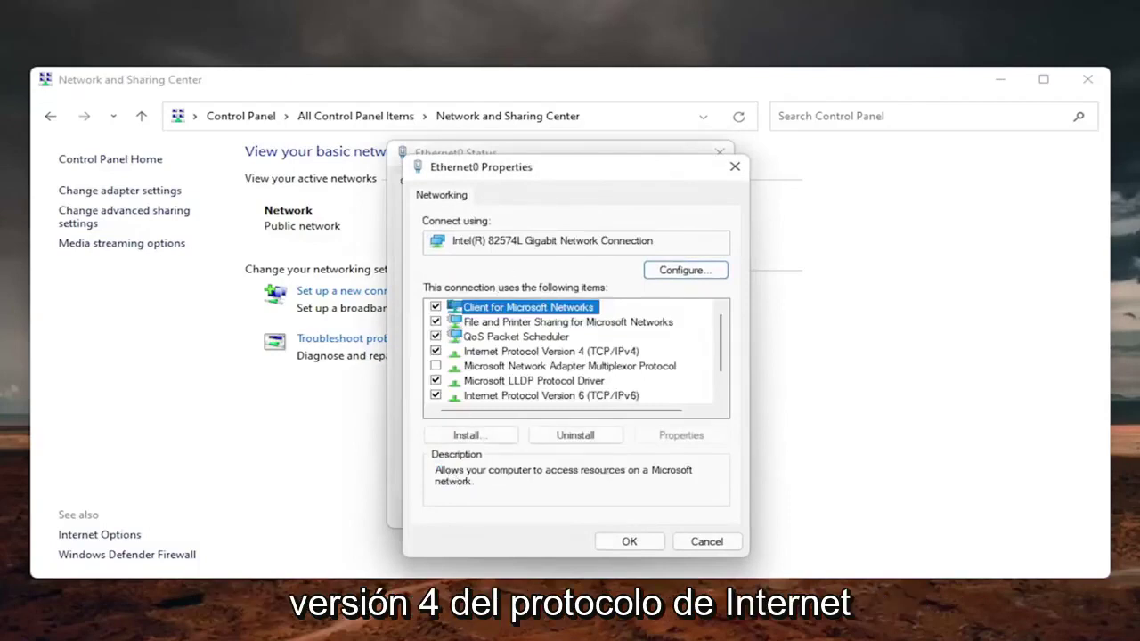
left_click_drag(526, 178, 521, 161)
left_click(560, 335)
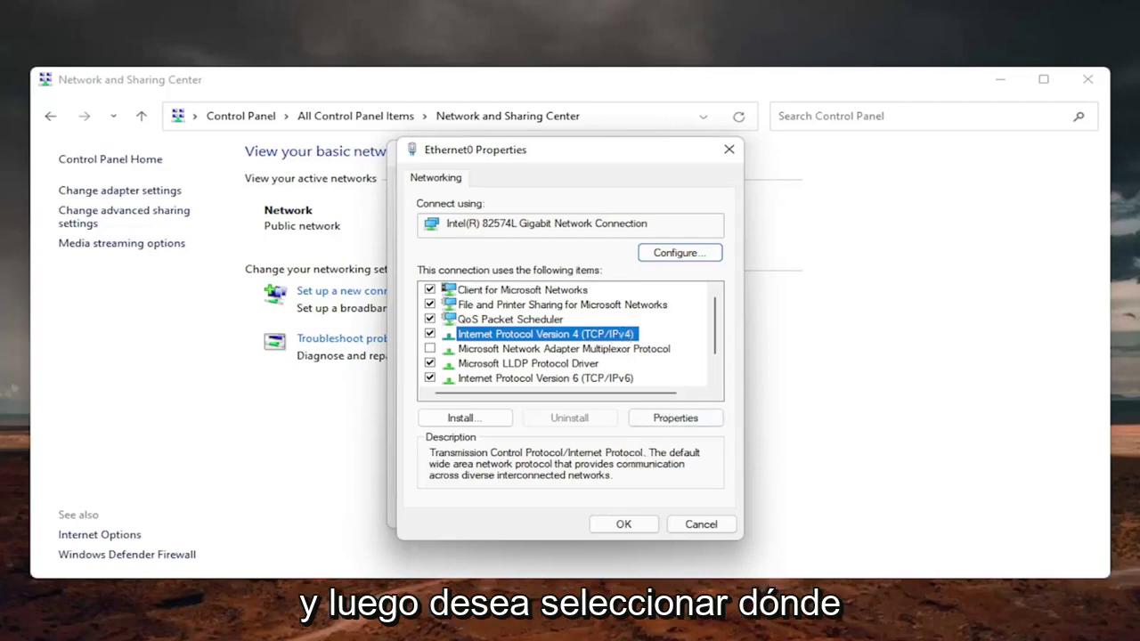
Set IPv4 DNS servers to 8.8.8.8 and 8.8.4.4 with Validate settings on exit ticked.
left_click(669, 418)
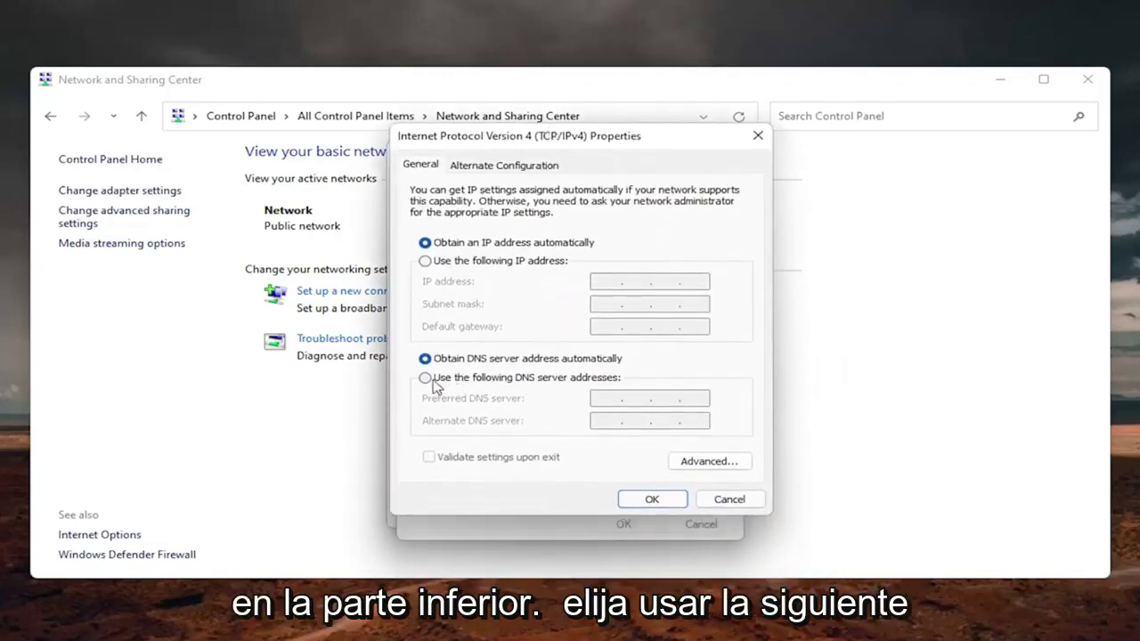
left_click(431, 378)
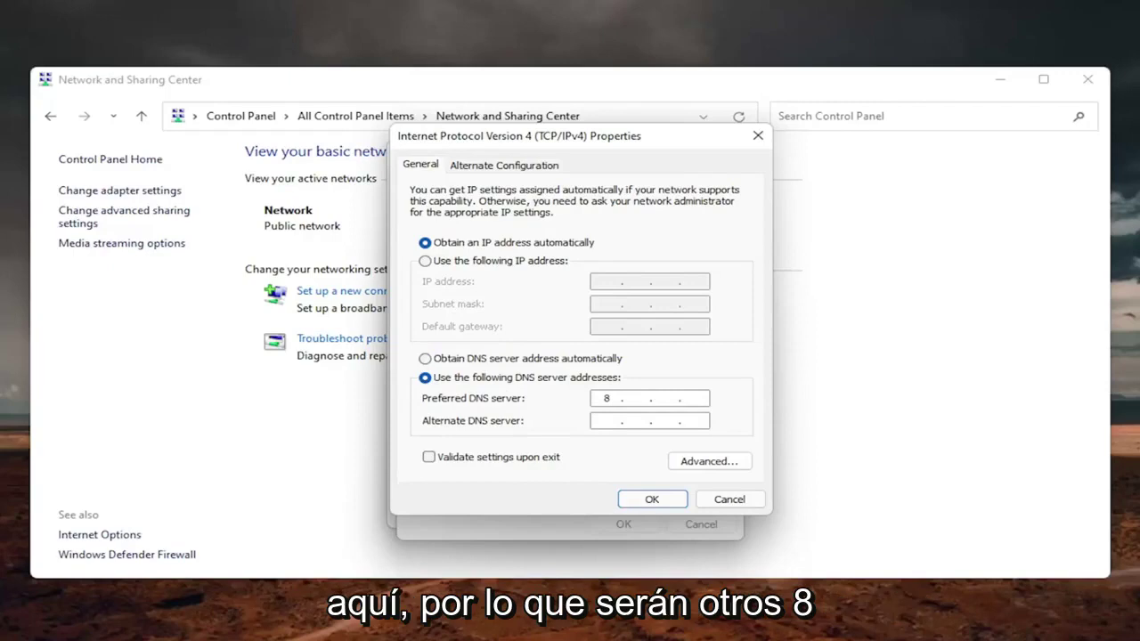
type(".8")
type("8.8.4.4")
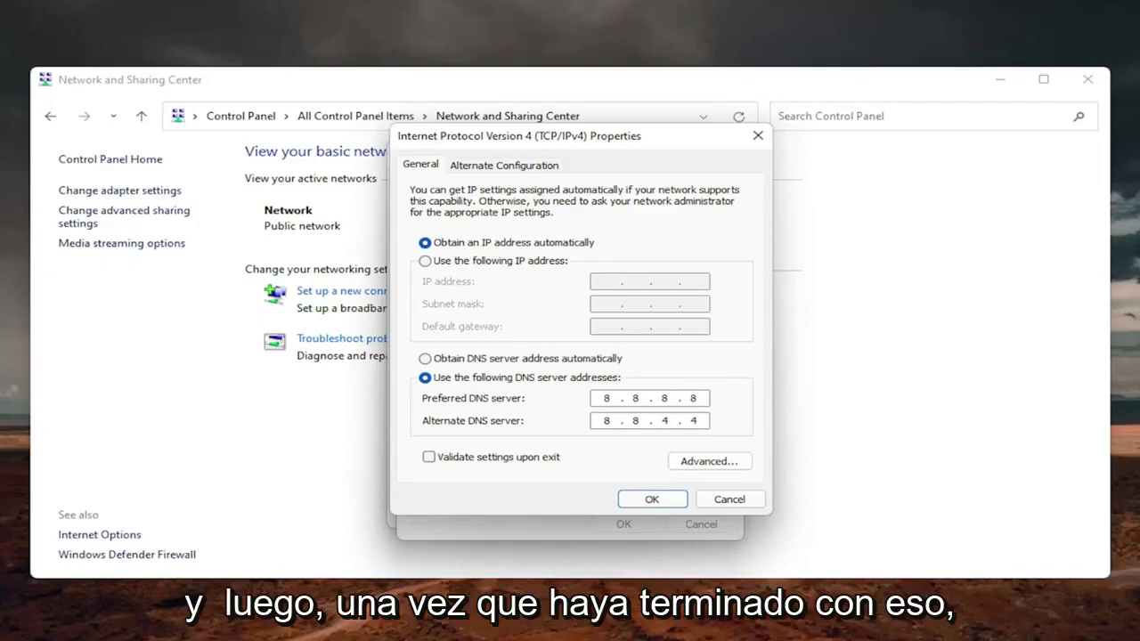
left_click(429, 457)
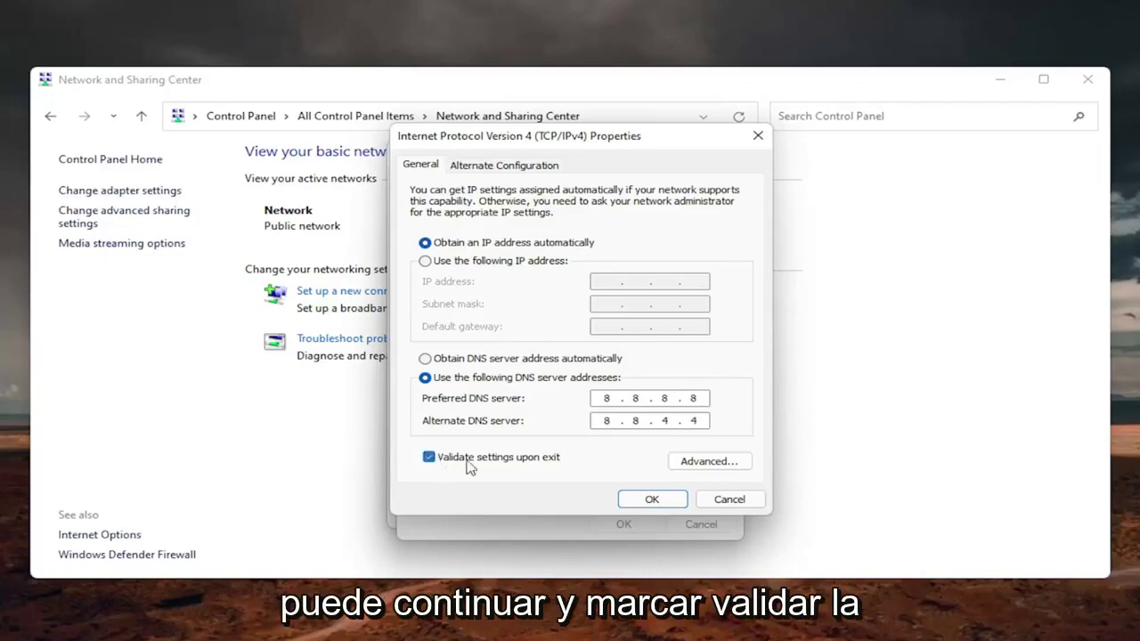
left_click(641, 503)
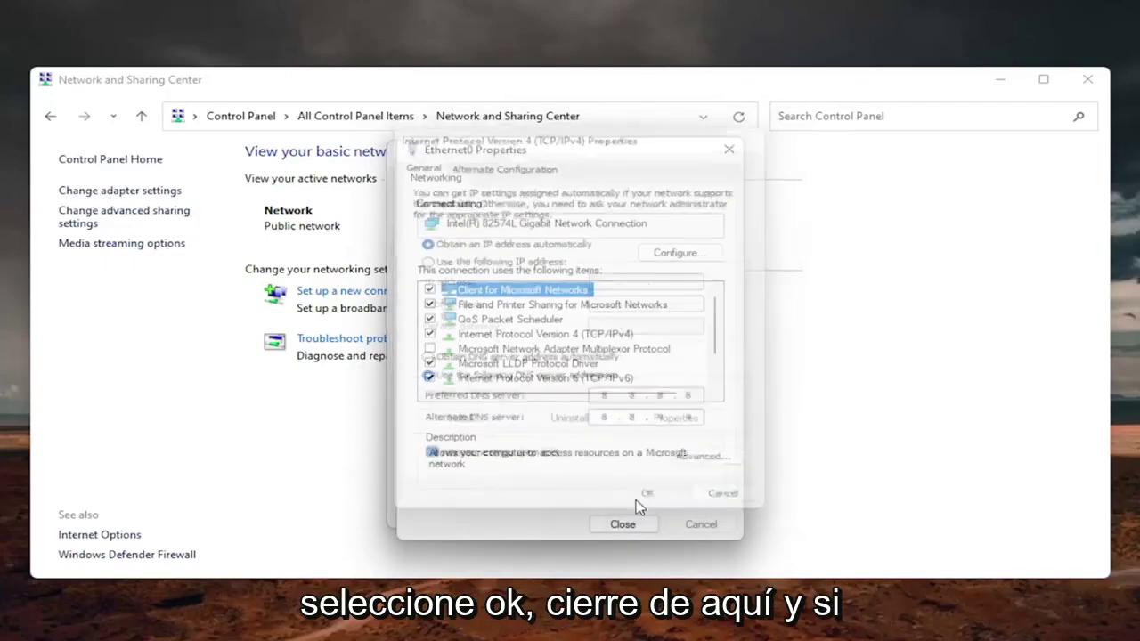
Dismiss the diagnostics results and switch Ethernet0 IPv4 DNS back to obtain automatically.
left_click(623, 525)
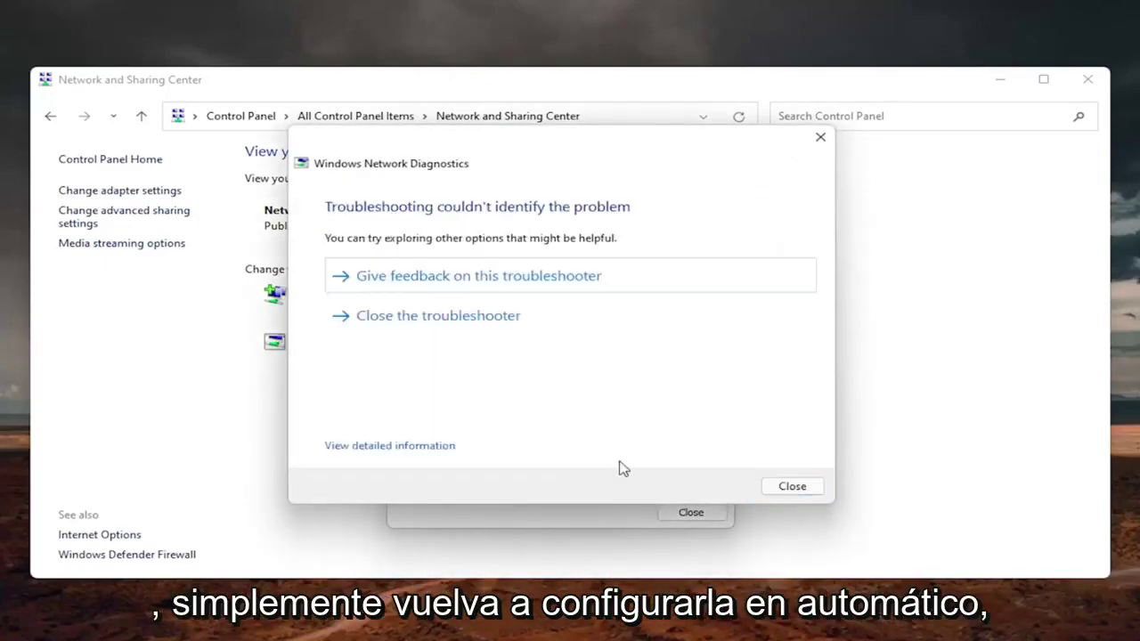
left_click(801, 488)
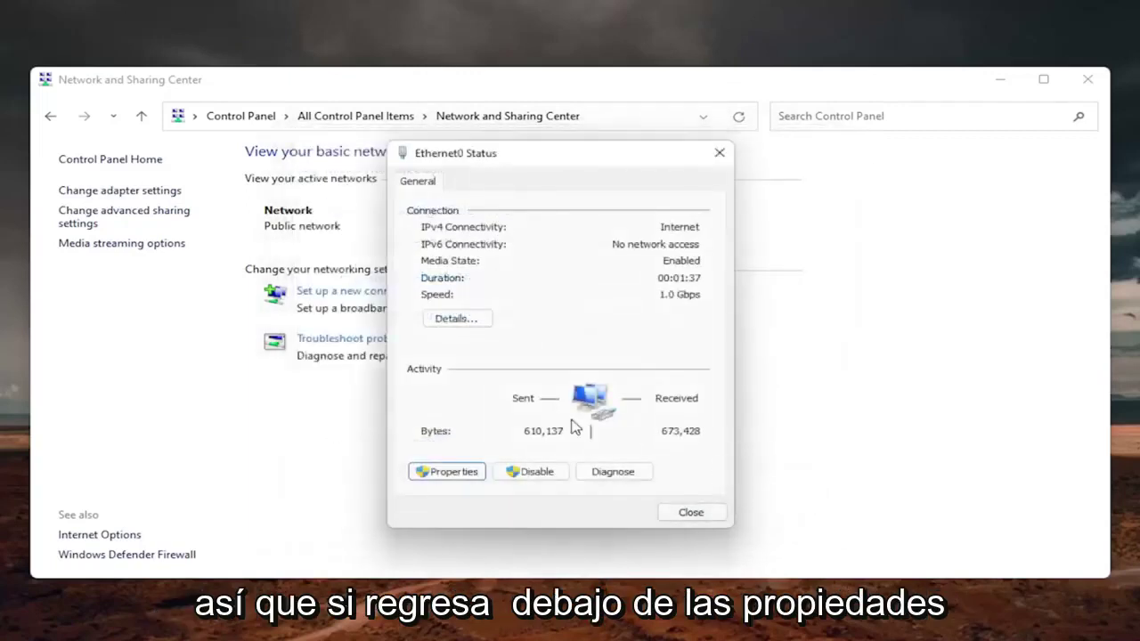
left_click(450, 472)
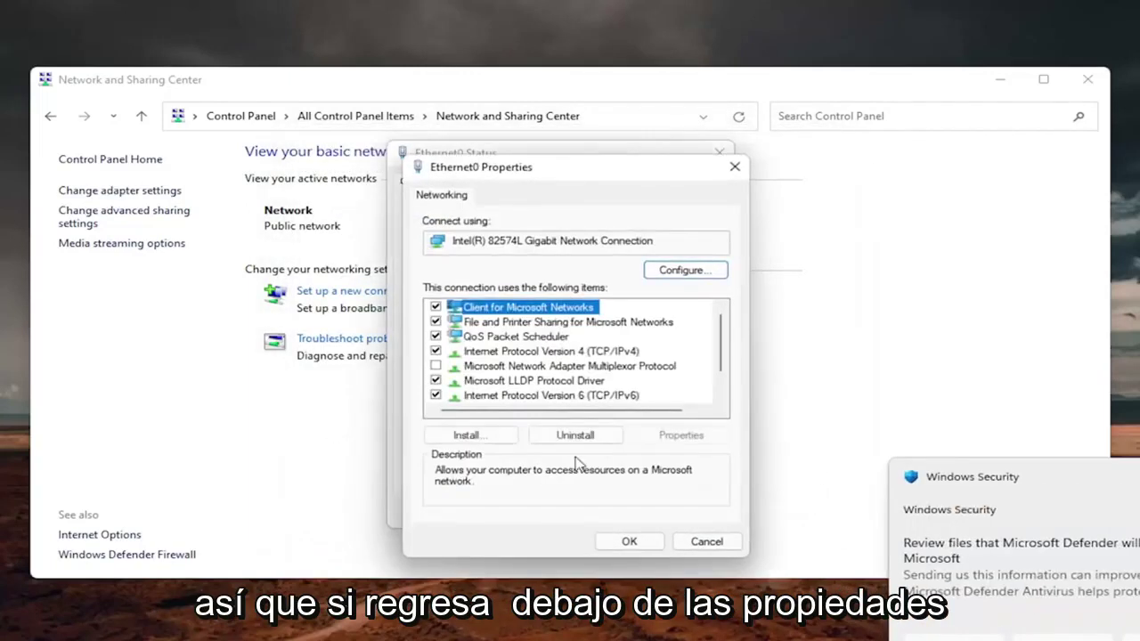
left_click(543, 351)
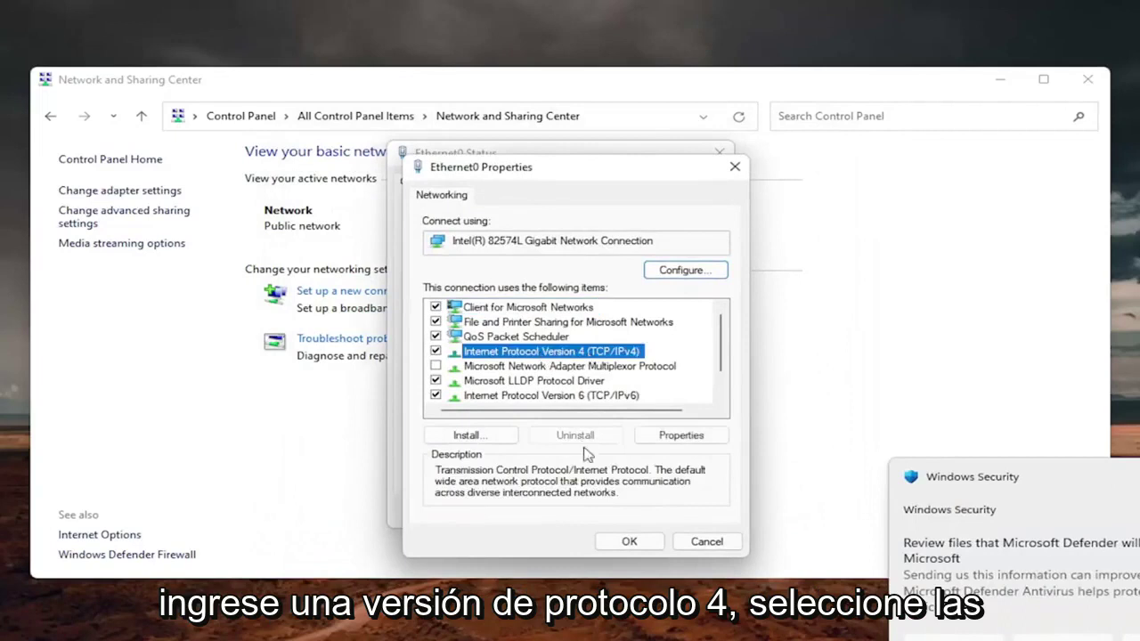
left_click(682, 438)
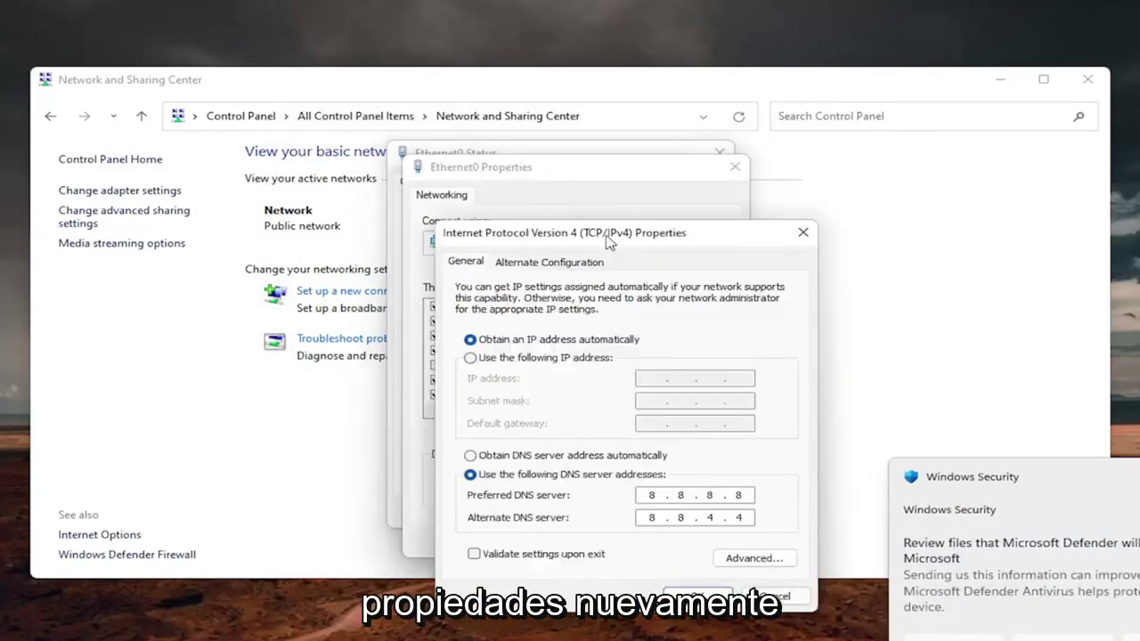
left_click_drag(613, 250, 583, 170)
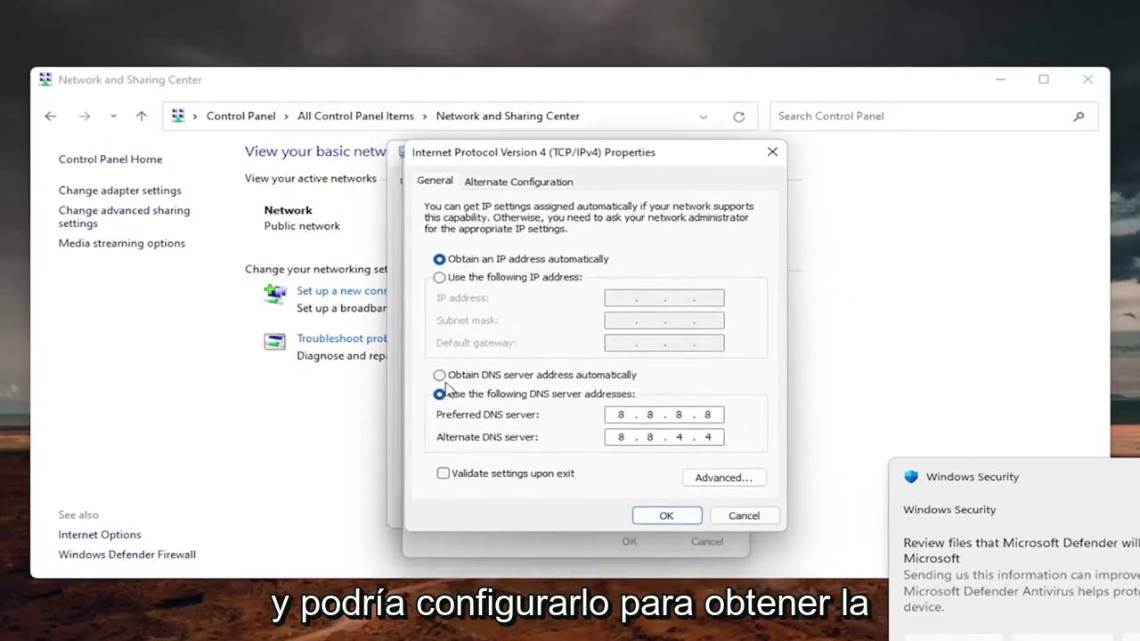
left_click(438, 375)
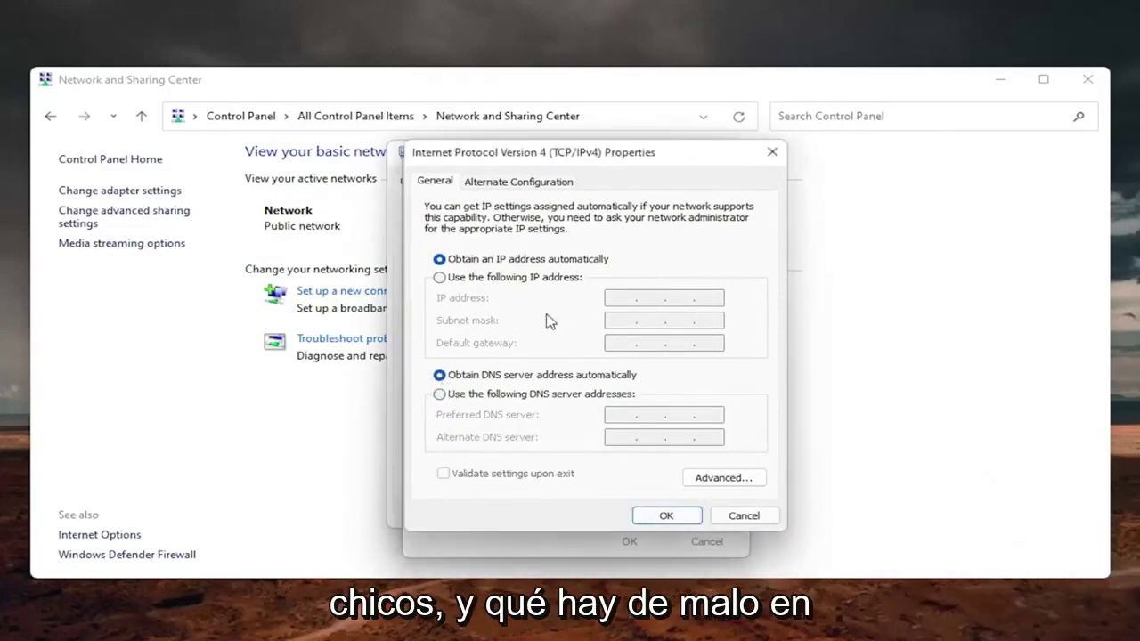
left_click(666, 515)
Close the Ethernet0 Status dialog and the Network and Sharing Center window.
left_click(733, 168)
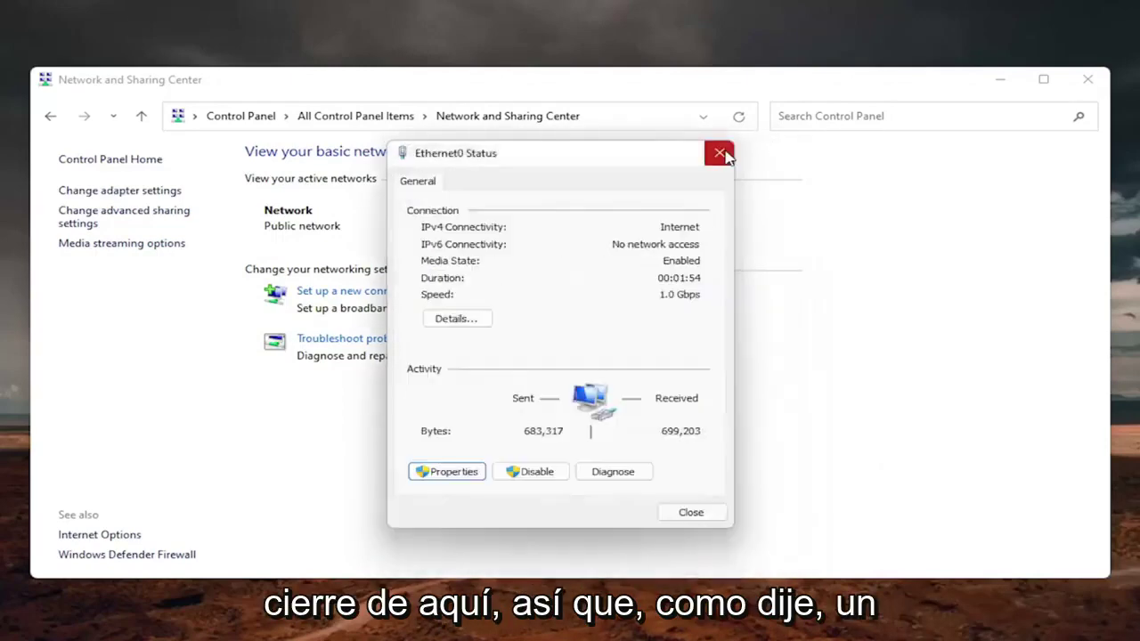
left_click(1018, 100)
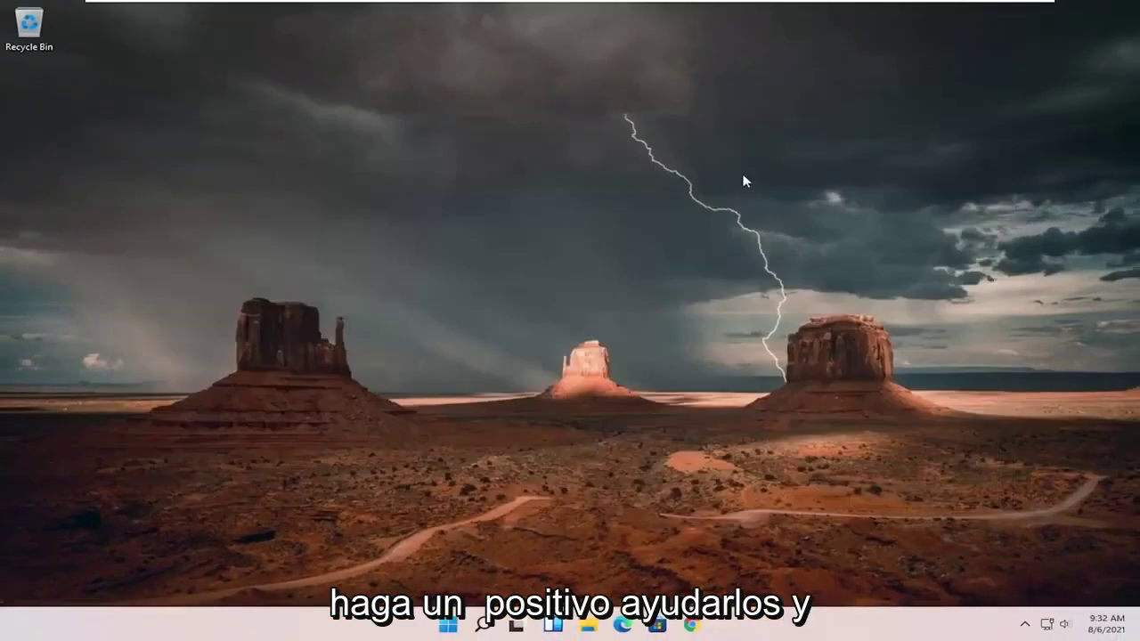